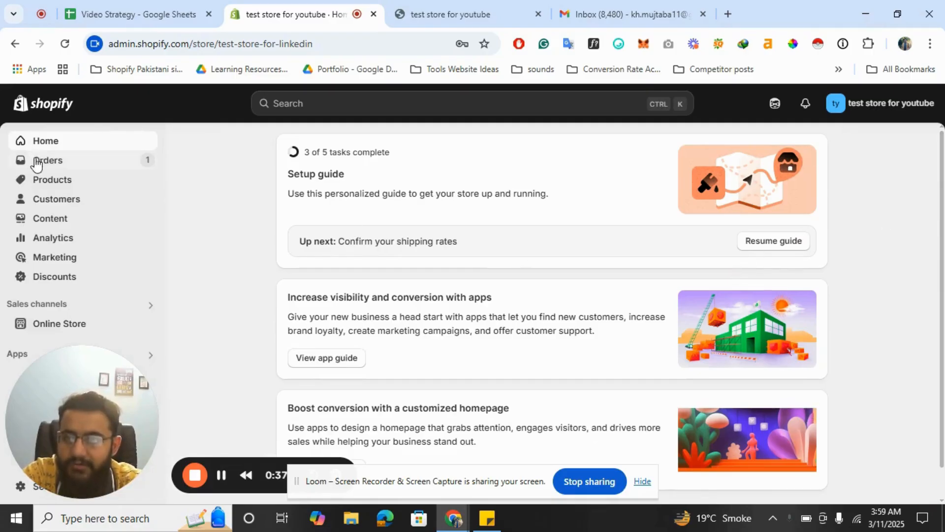
Open the Orders page showing order #1001 for Rs 1,392.00
click(51, 165)
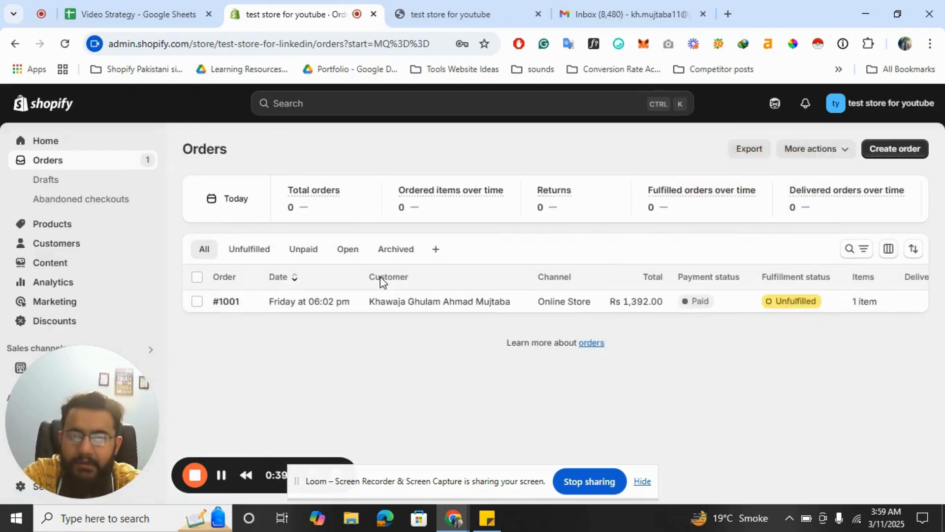
Create a draft order containing only the size S variant of Test Product
click(893, 150)
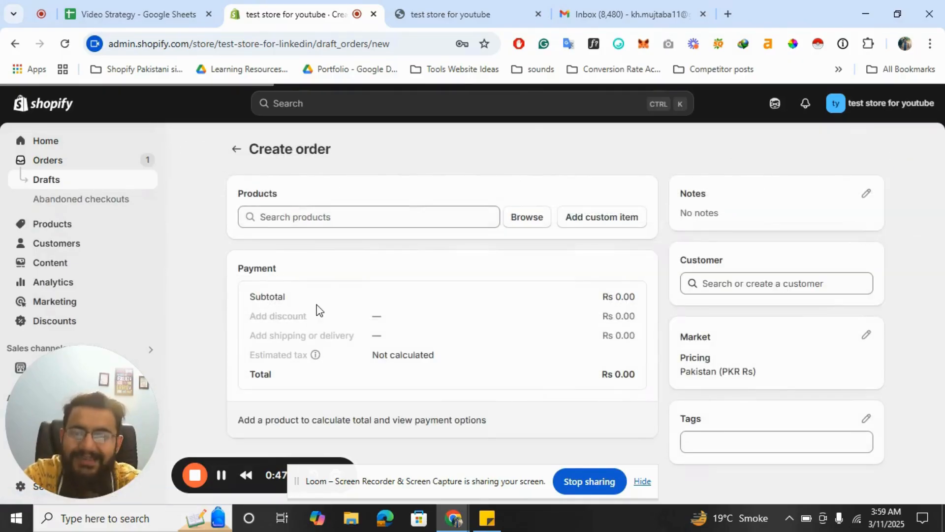
click(537, 223)
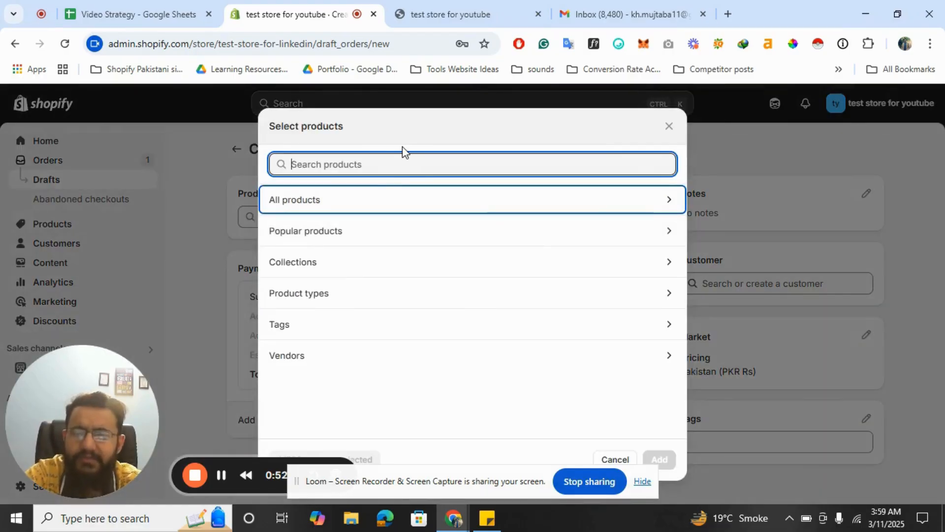
text(te)
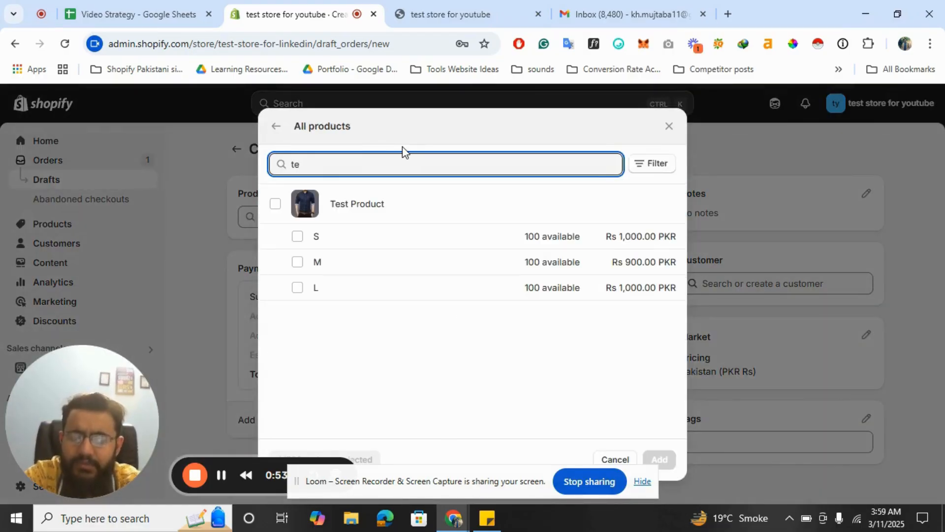
click(275, 203)
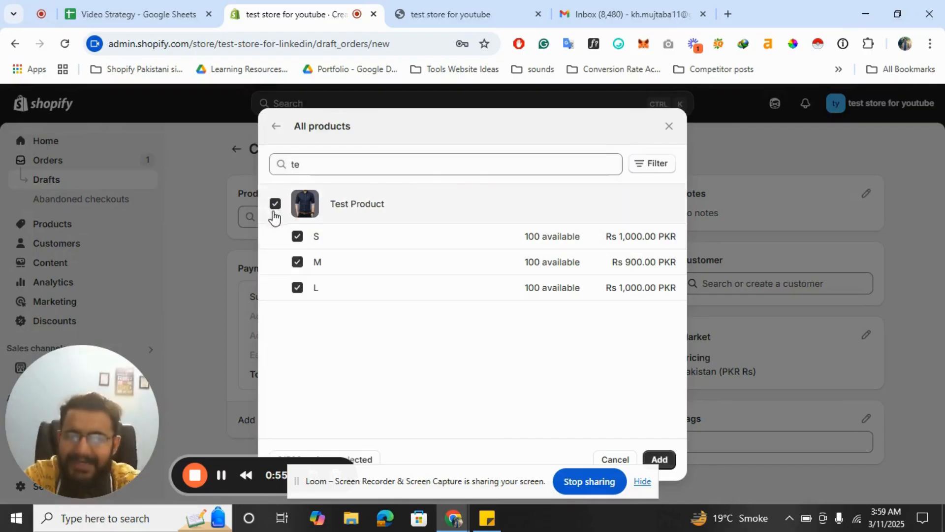
click(297, 288)
click(297, 262)
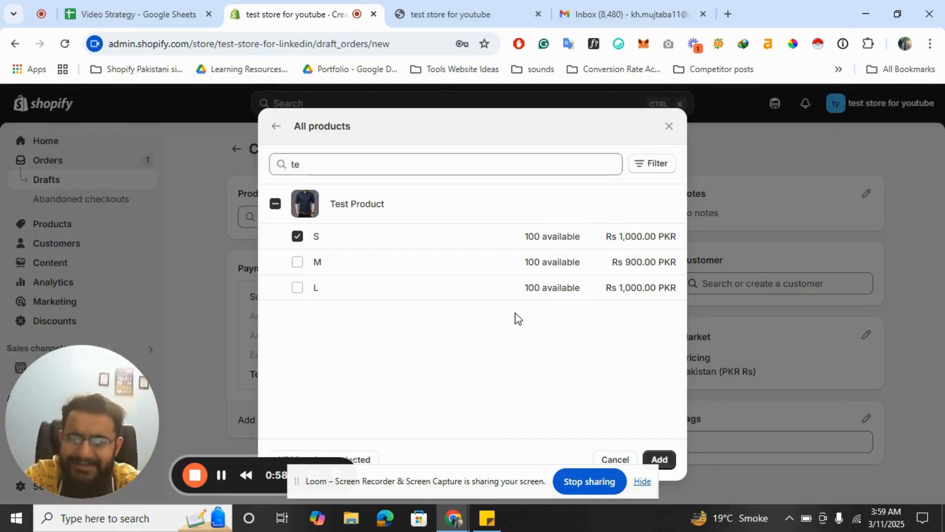
click(661, 458)
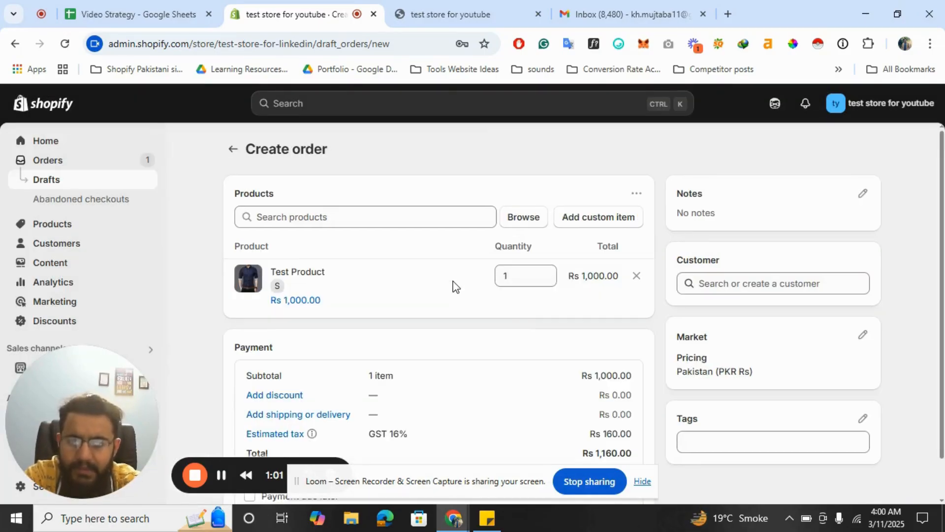
Set Test Product quantity to 3 (Rs 3,480.00 total) and save the draft as #D3 for invoicing
scroll(456, 287, down, 1)
double_click(512, 236)
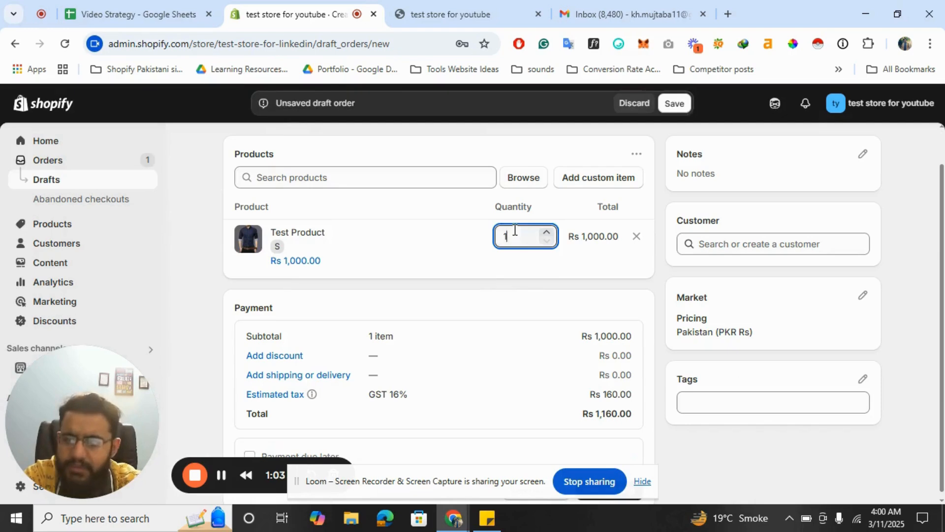
text(3)
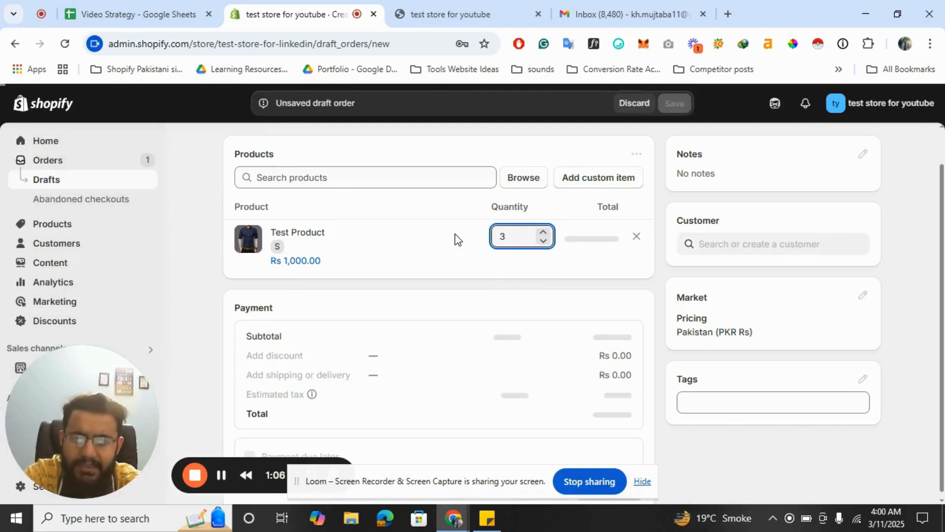
scroll(470, 288, down, 1)
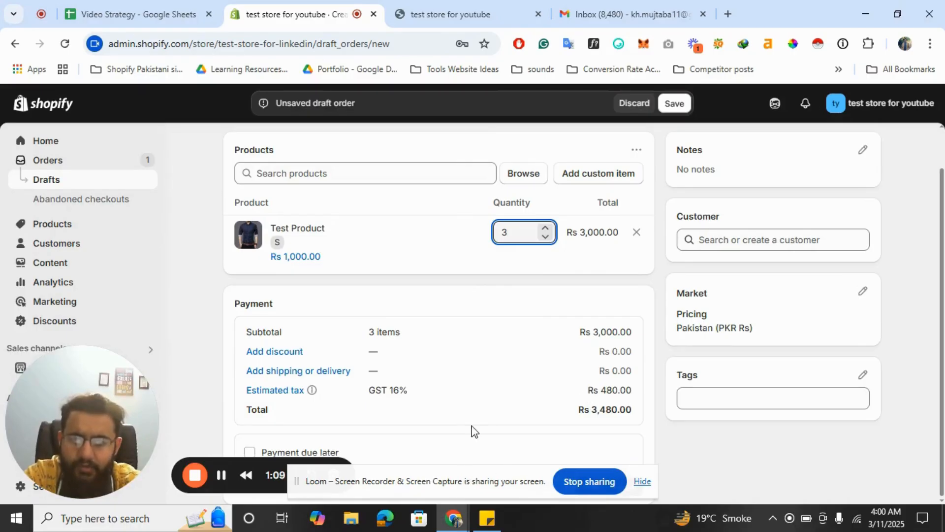
drag(446, 490, 574, 525)
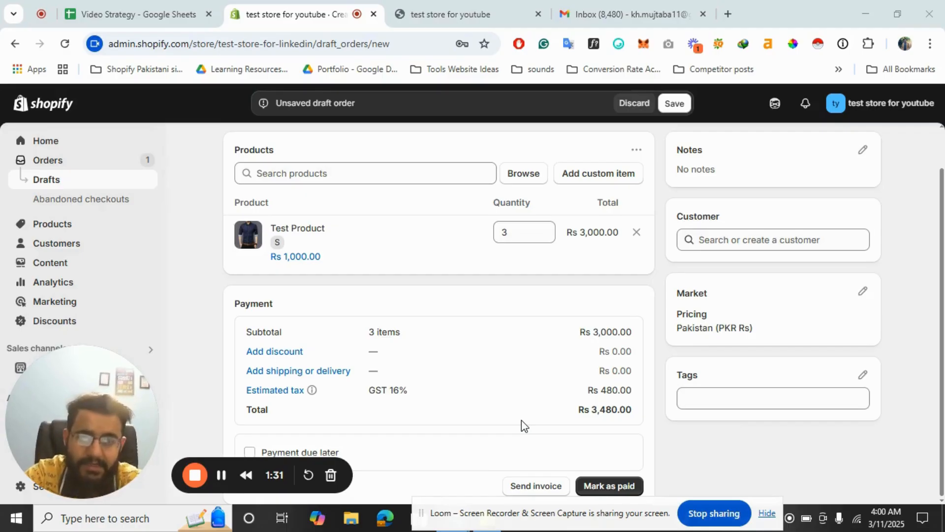
click(537, 488)
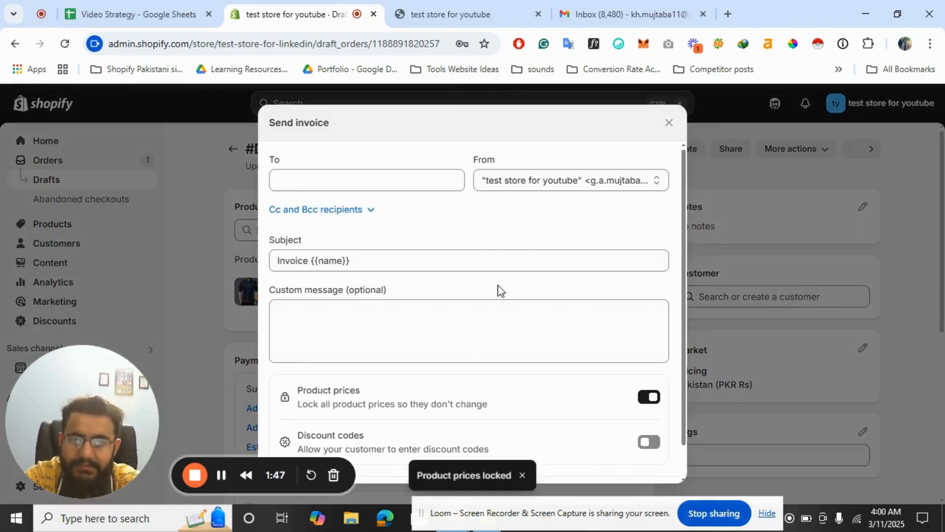
Address the invoice email to the customer's Gmail address
scroll(500, 291, down, 2)
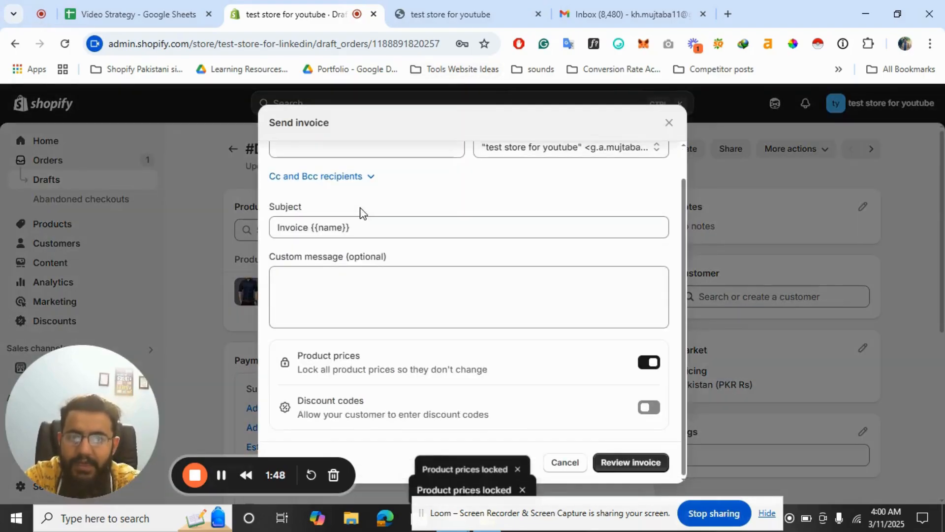
scroll(363, 215, up, 2)
click(330, 184)
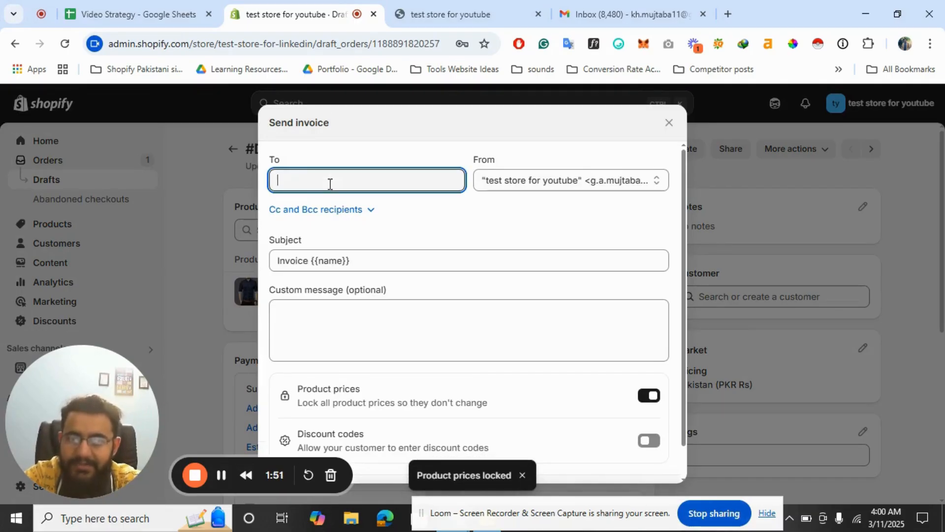
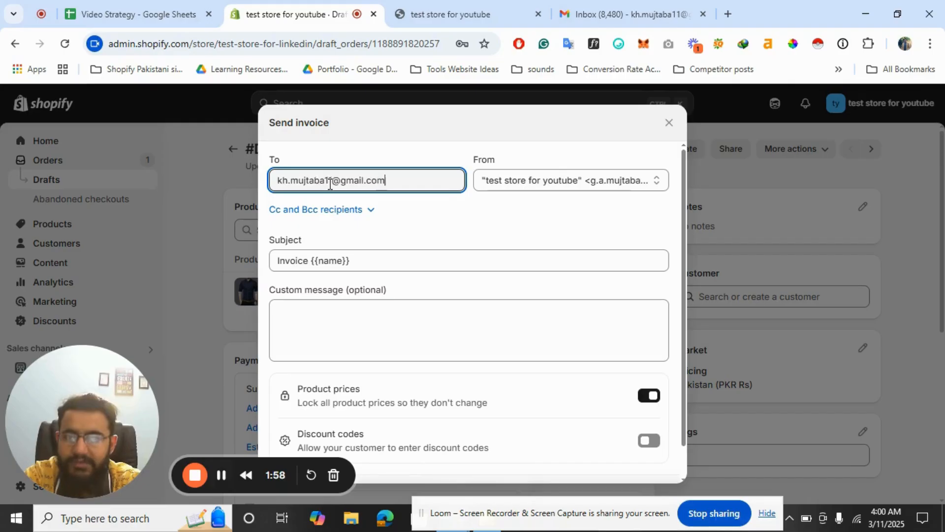
Add the custom message 'Hello, this is the invoice that you requested'
click(385, 347)
text(Hello, th)
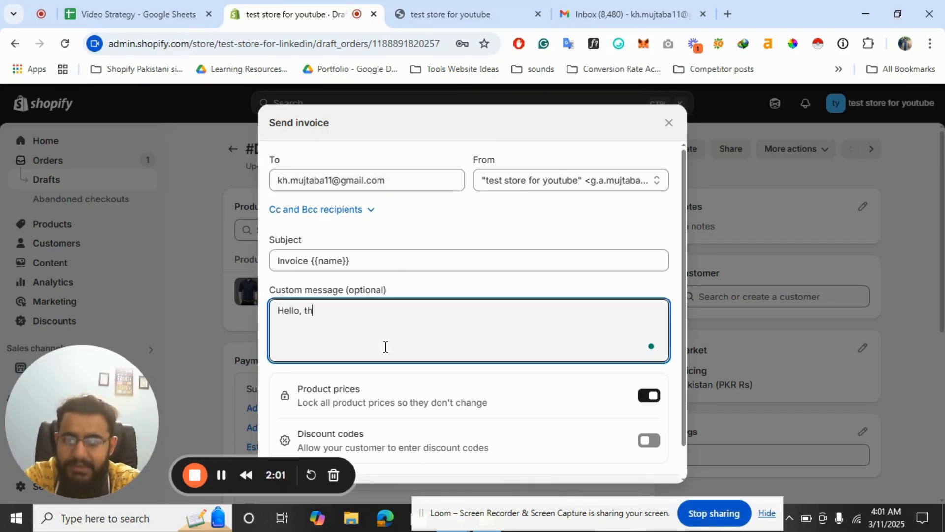
text(is is the in)
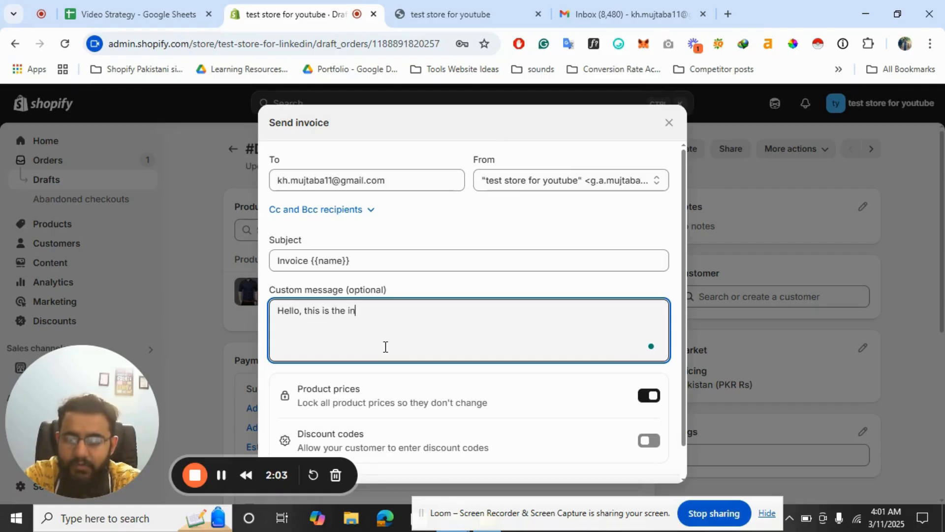
text(voice that you r)
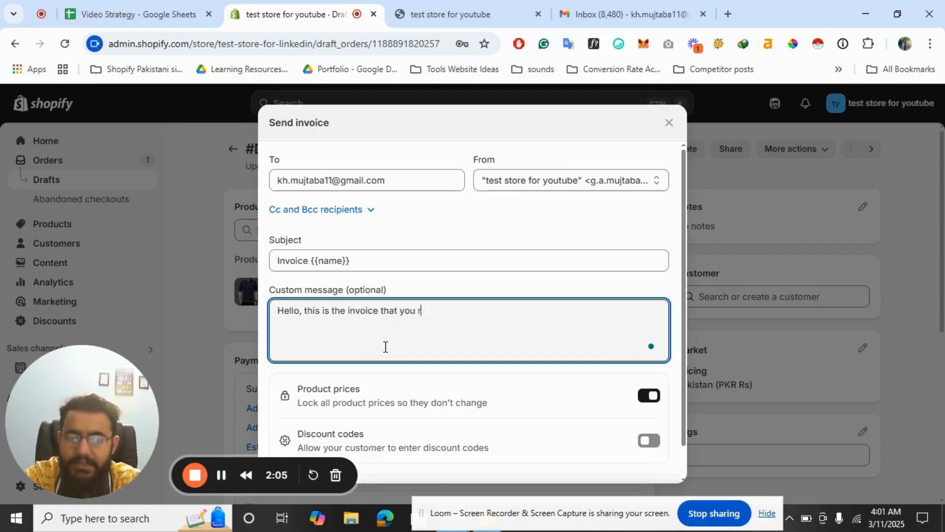
text(equeste)
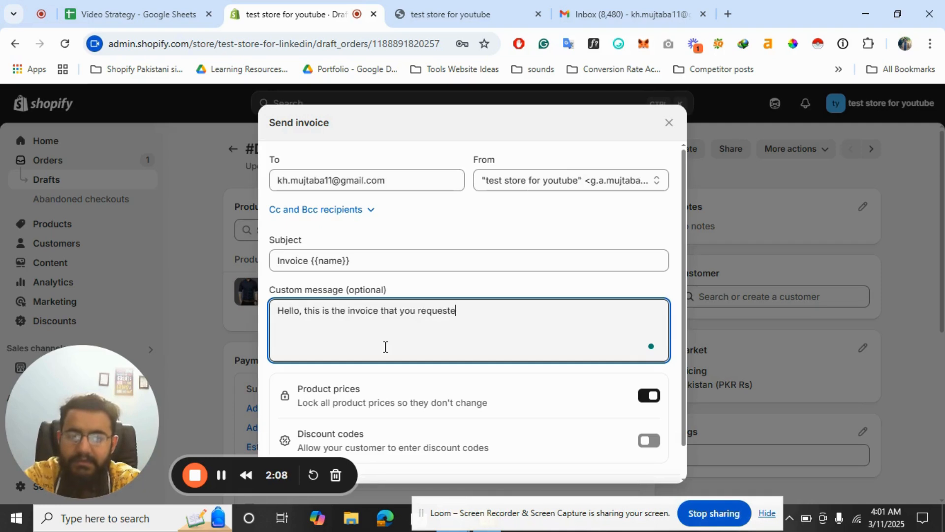
text(d)
scroll(443, 438, down, 2)
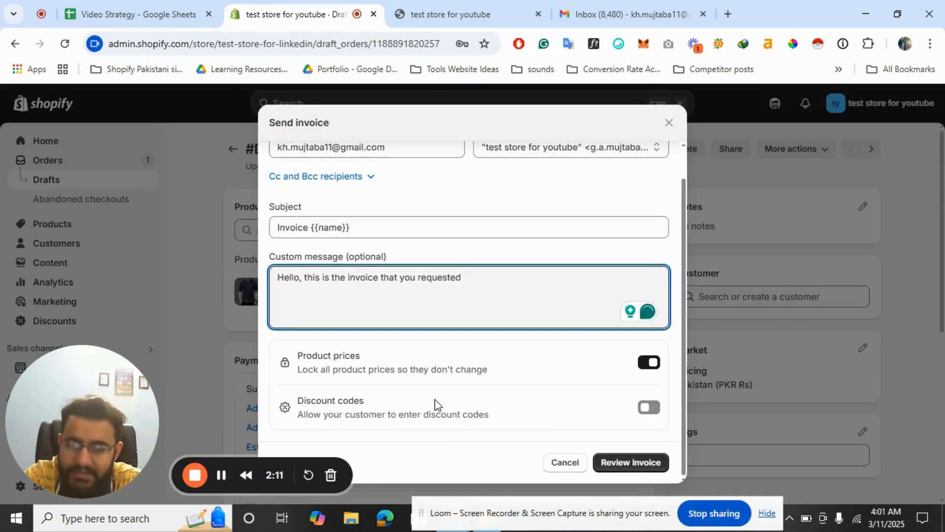
scroll(436, 398, up, 1)
scroll(435, 399, down, 1)
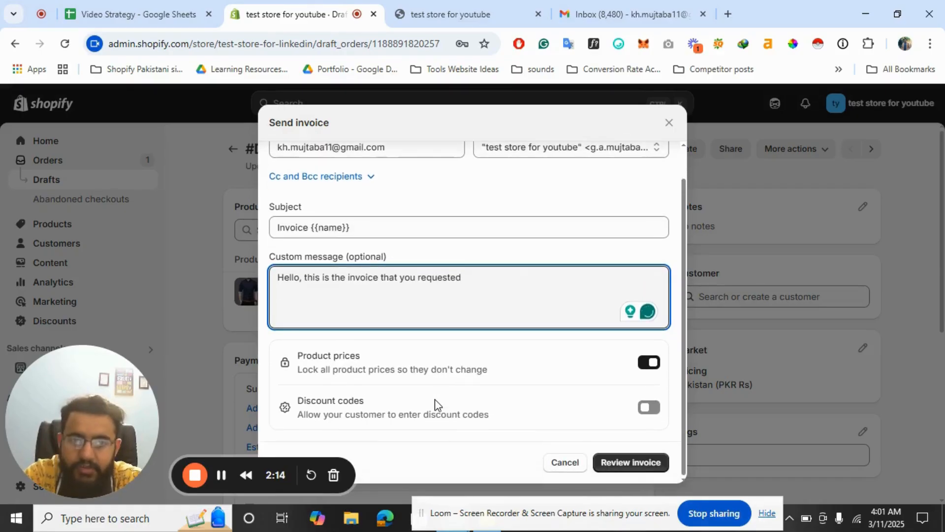
scroll(513, 299, up, 1)
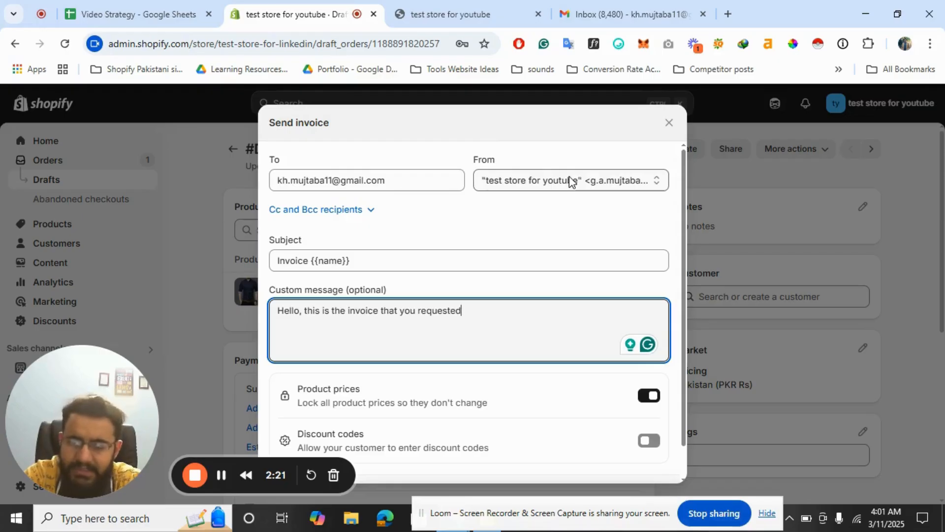
scroll(608, 321, down, 2)
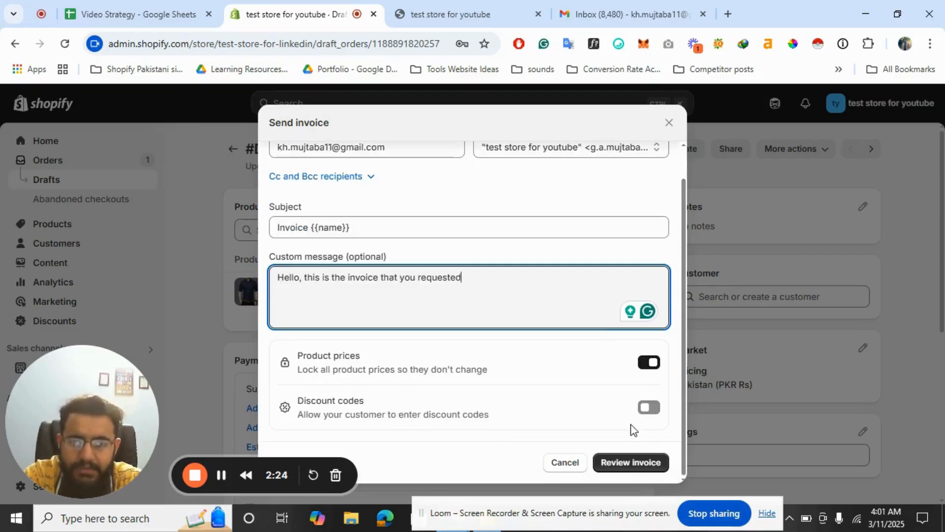
scroll(518, 294, up, 2)
scroll(584, 308, down, 2)
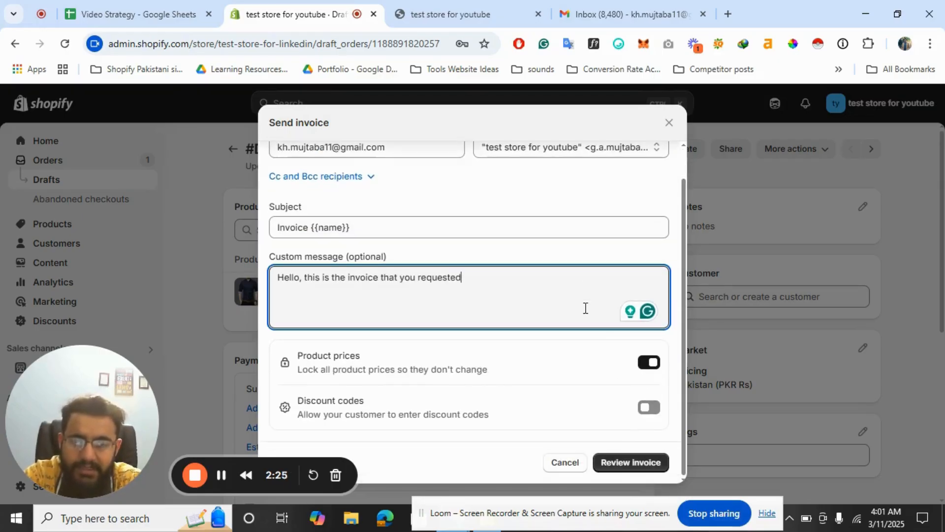
Preview the Invoice #D3 email, checking the custom message and order totals
click(619, 465)
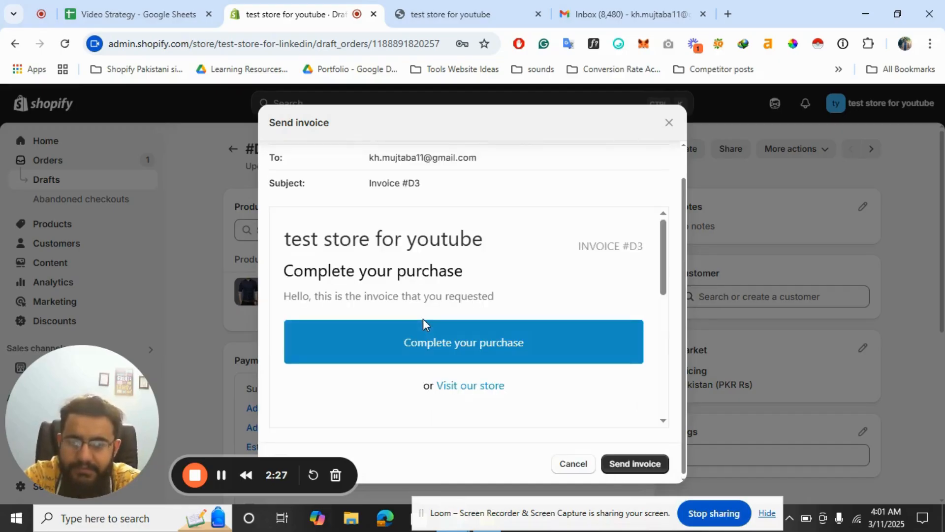
scroll(590, 274, down, 2)
scroll(593, 274, up, 2)
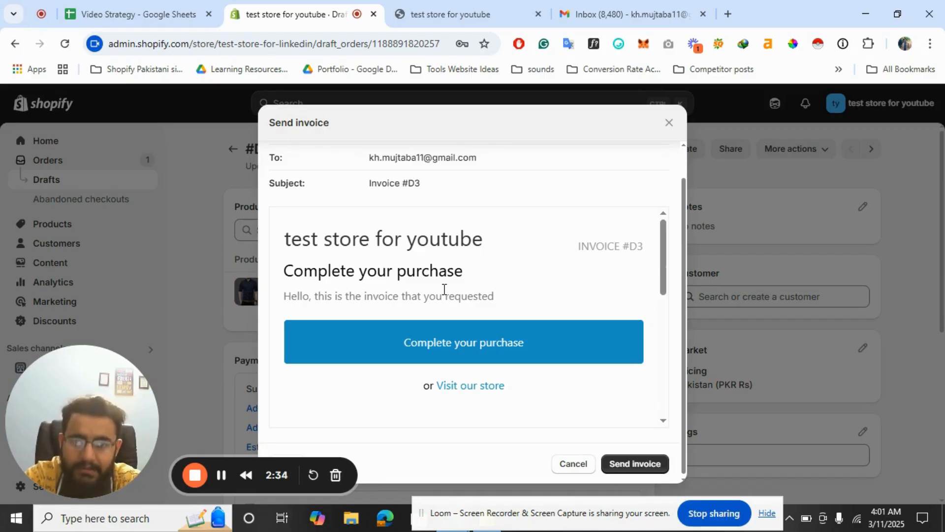
scroll(444, 289, down, 5)
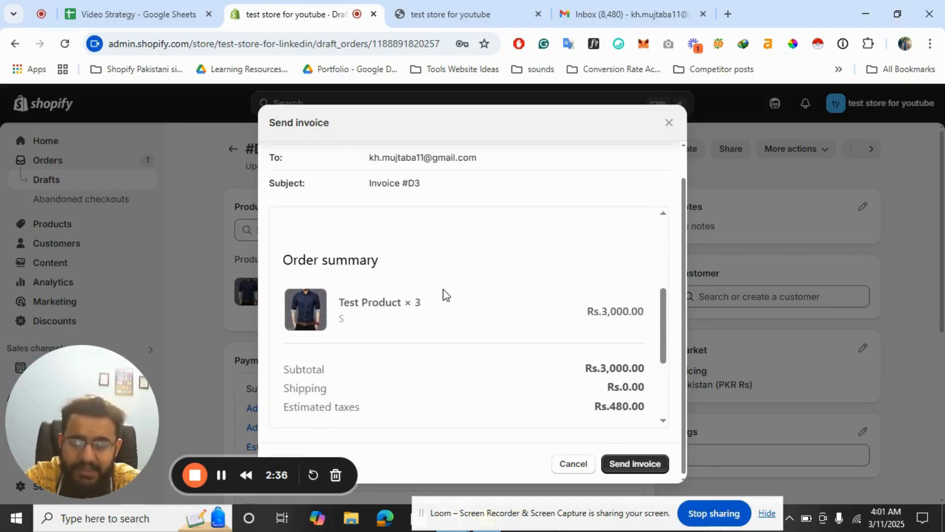
scroll(443, 288, up, 5)
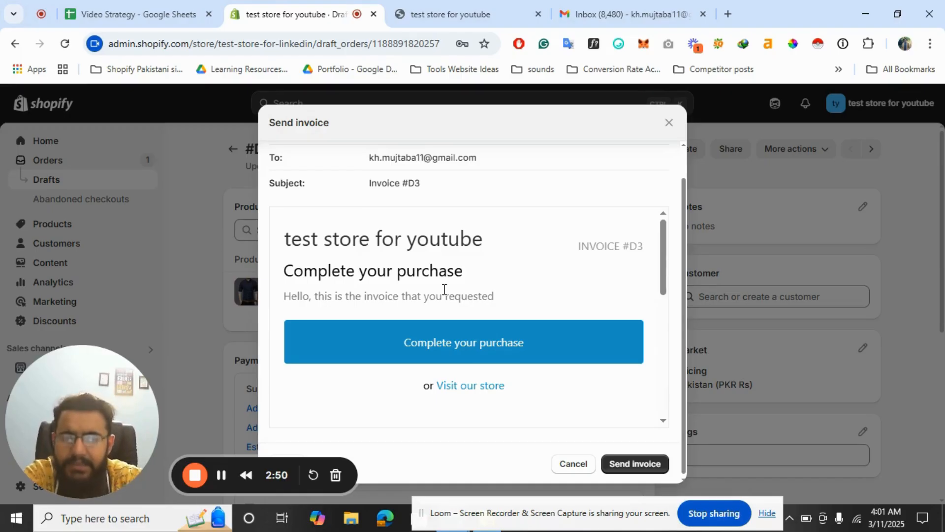
scroll(444, 289, up, 1)
scroll(540, 234, down, 1)
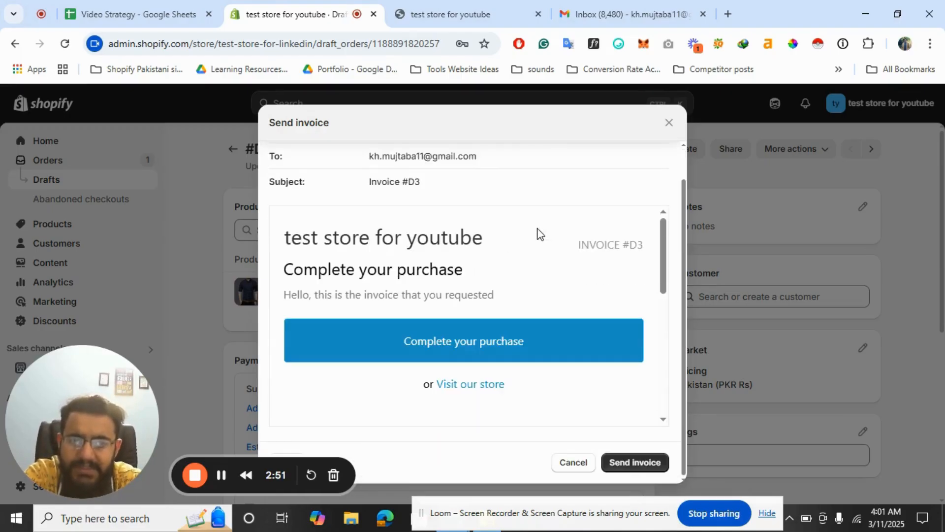
Cancel that invoice and restart it, addressed to the customer's Gmail address
click(573, 465)
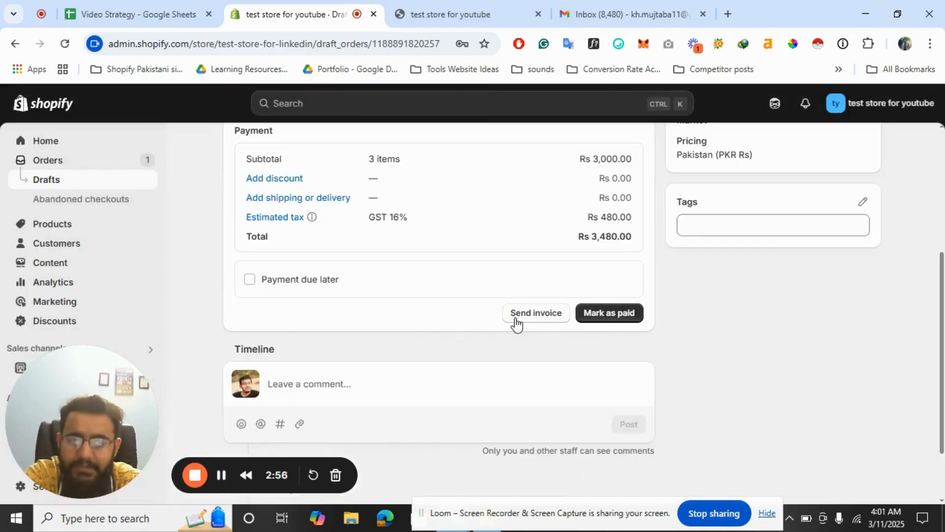
click(541, 318)
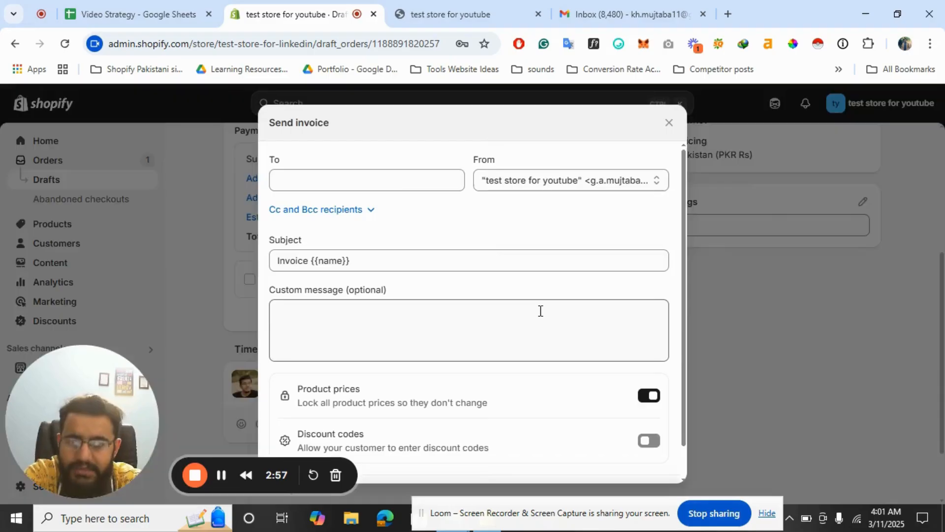
click(337, 176)
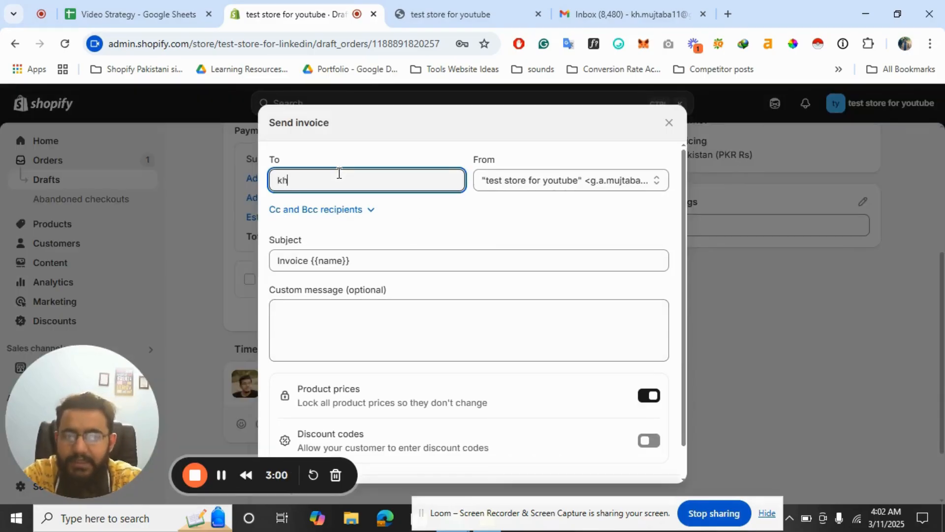
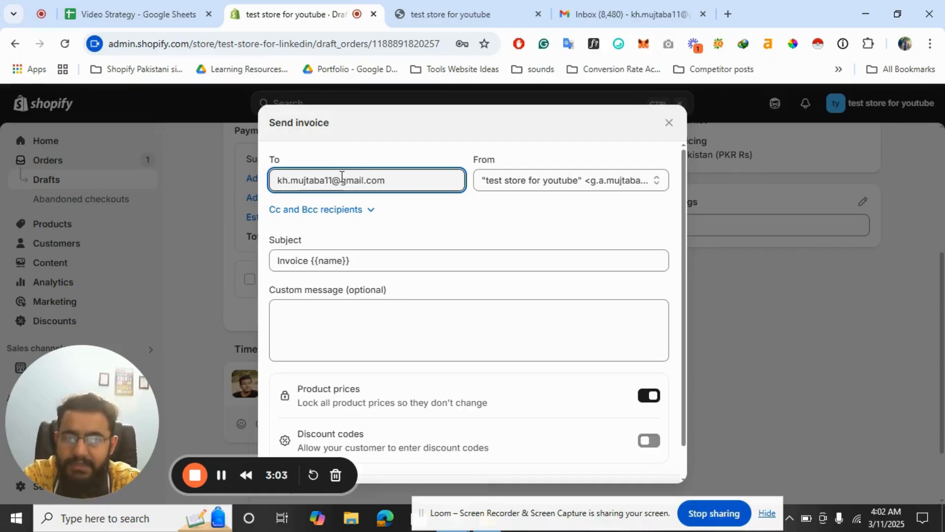
Enter the custom message 'Hello, this is the invoice that you requested', fixing a typo
click(361, 301)
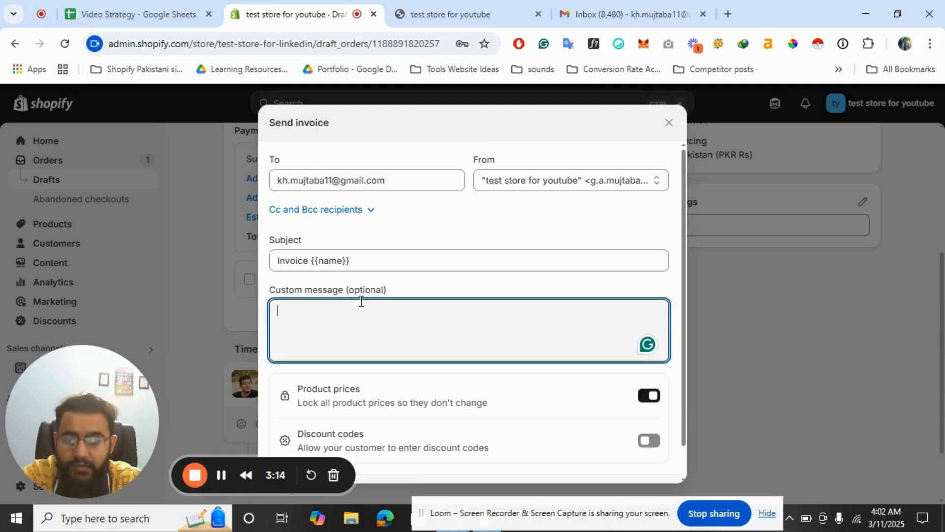
text(Hello, this is the cu)
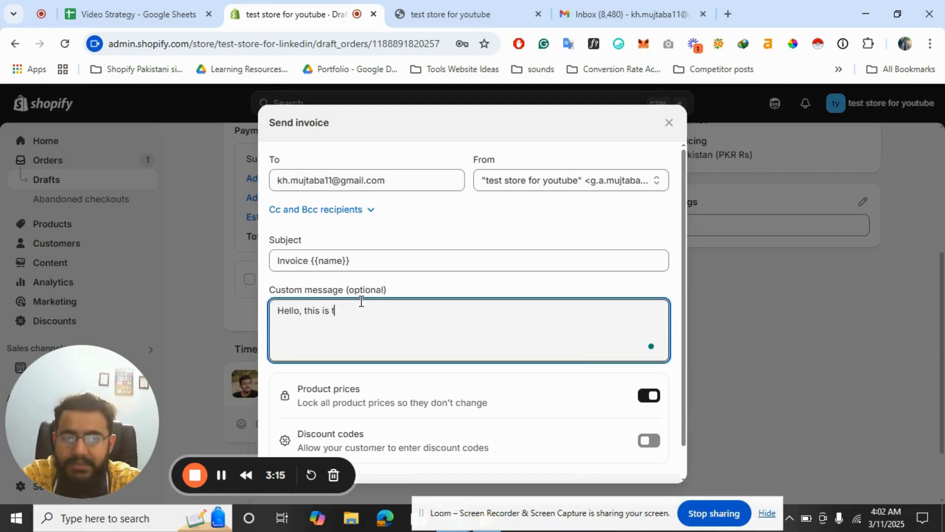
key(BackSpace)
key(BackSpace)
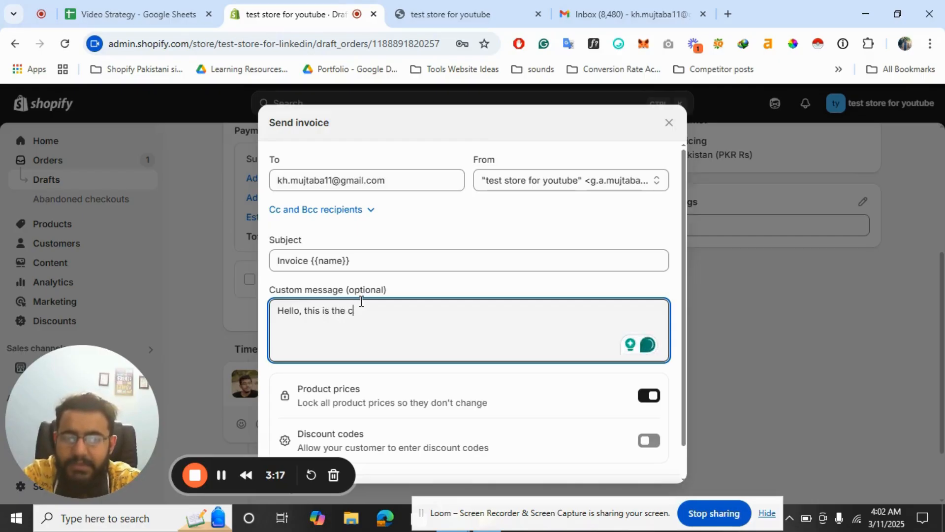
text(invoice th)
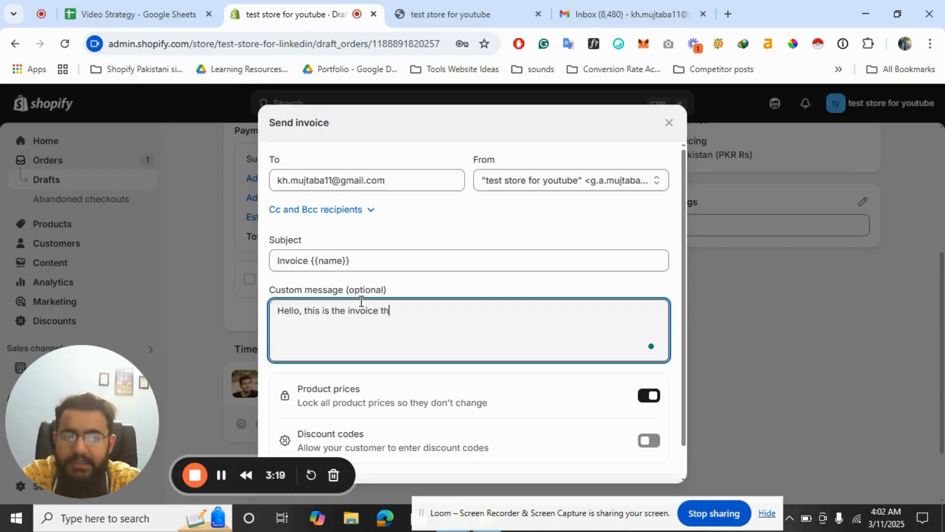
text(at you requested)
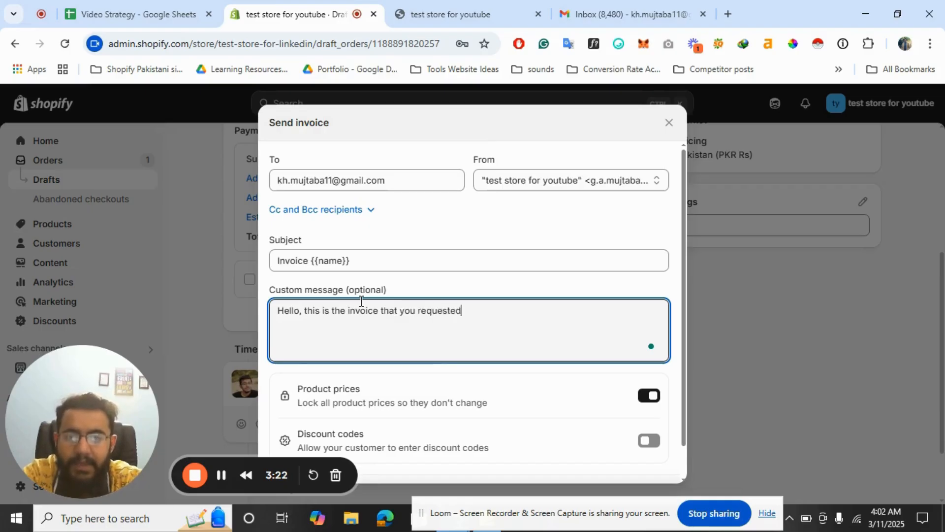
scroll(440, 359, down, 1)
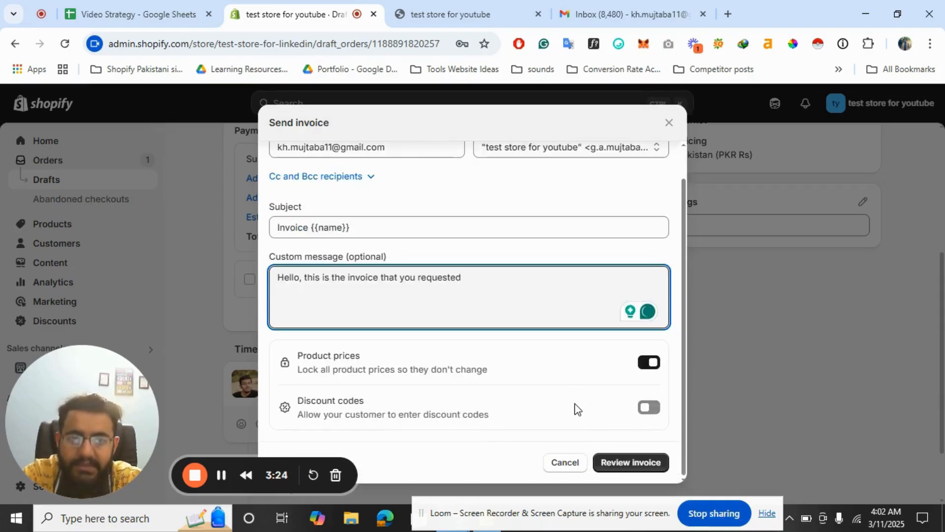
Review and send invoice #D3 to the customer, then check the Gmail inbox
click(627, 461)
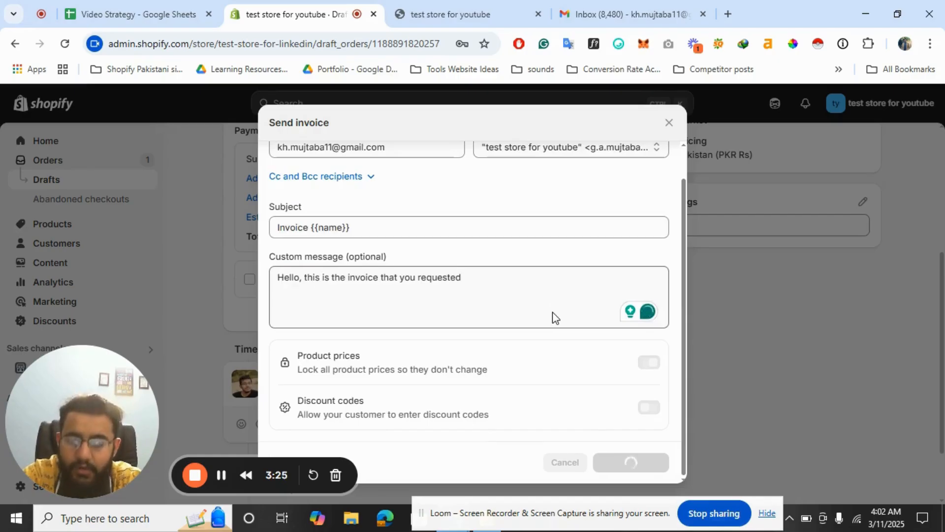
scroll(553, 311, down, 5)
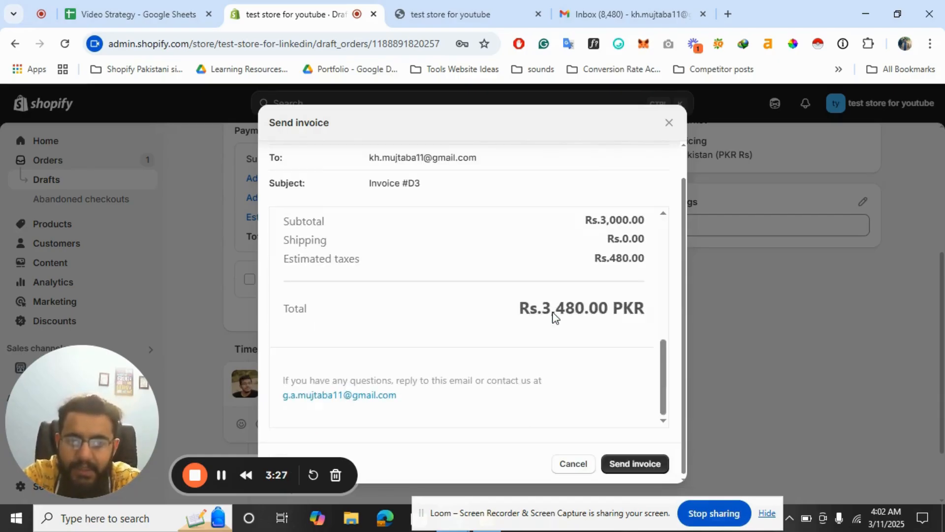
scroll(553, 313, up, 5)
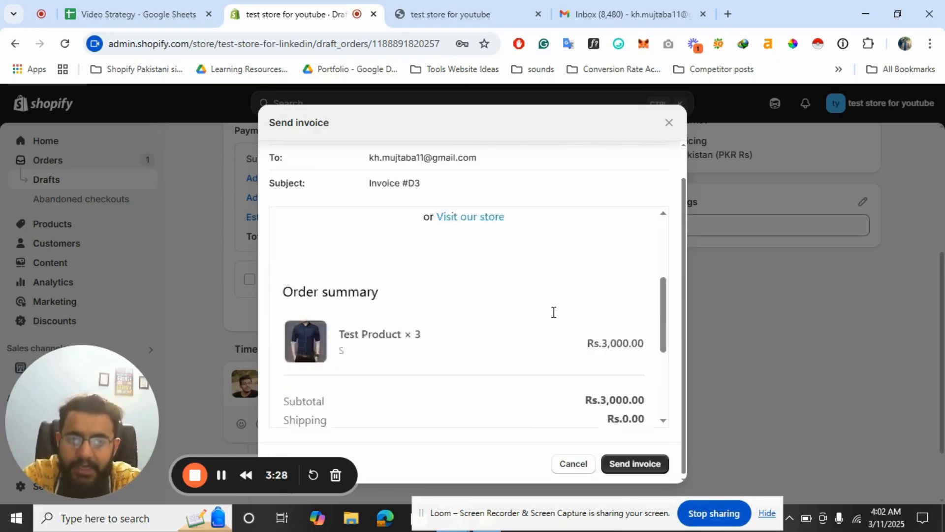
click(627, 469)
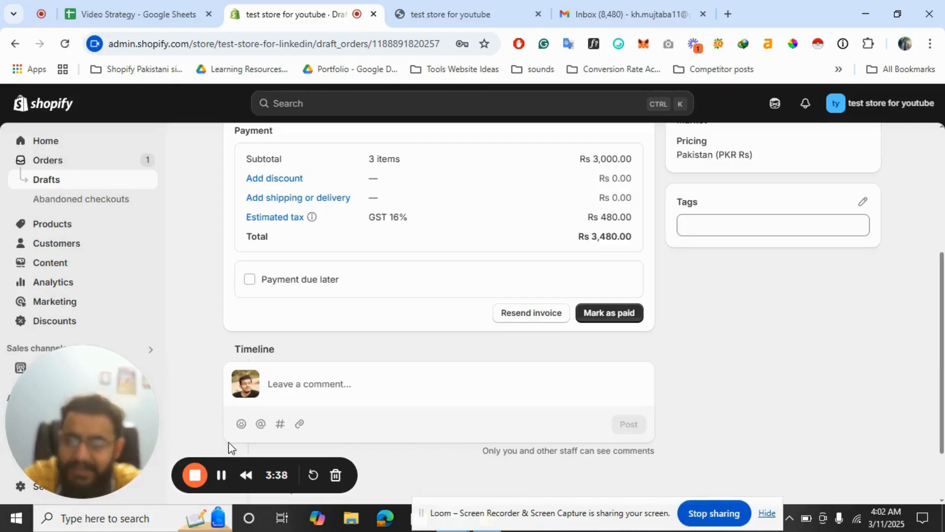
click(630, 14)
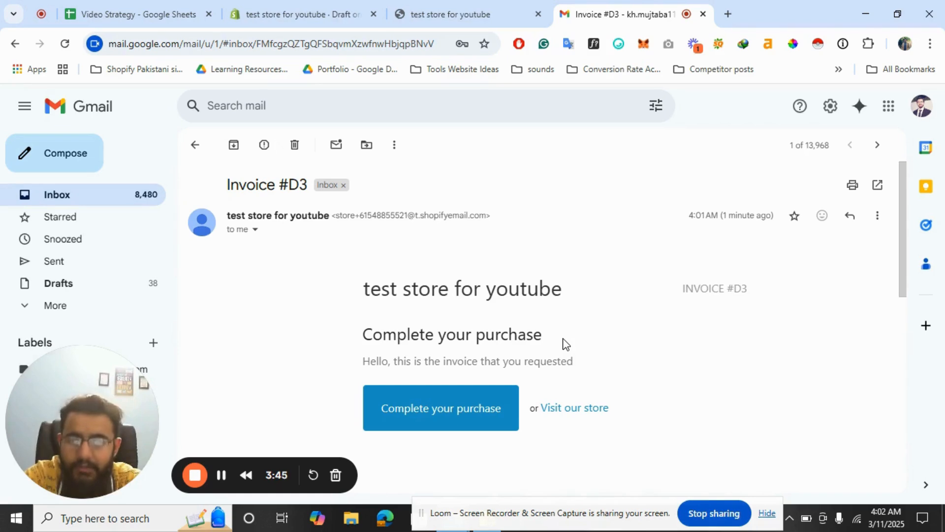
scroll(566, 343, down, 9)
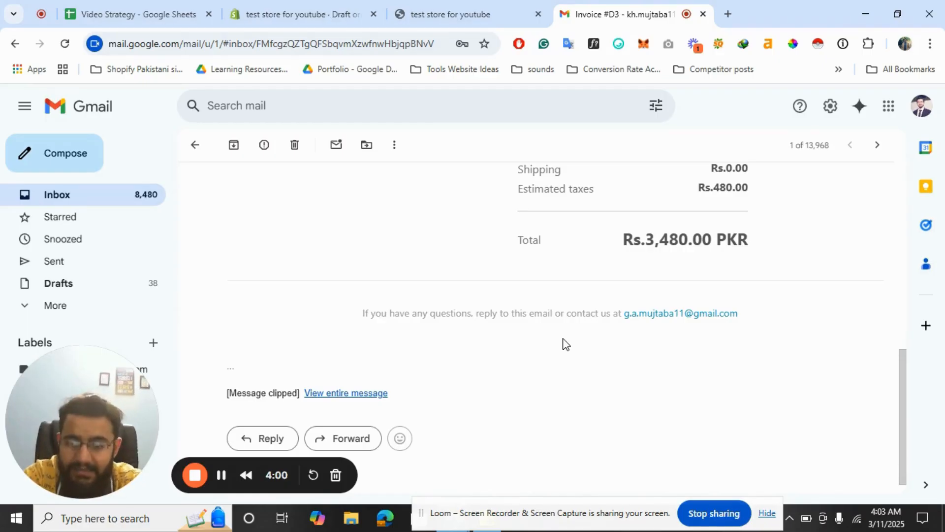
Navigate from the draft order to Settings > Notifications > Customer notifications
click(303, 10)
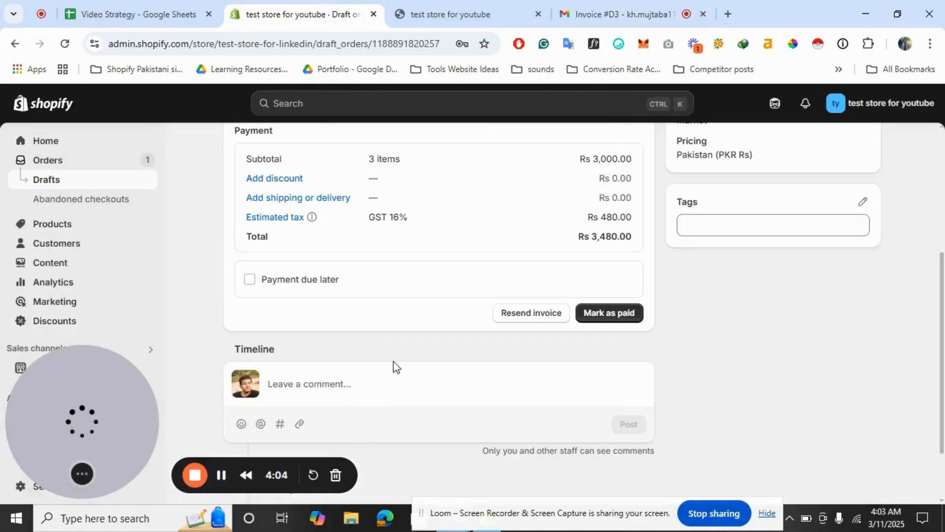
drag(82, 421, 382, 394)
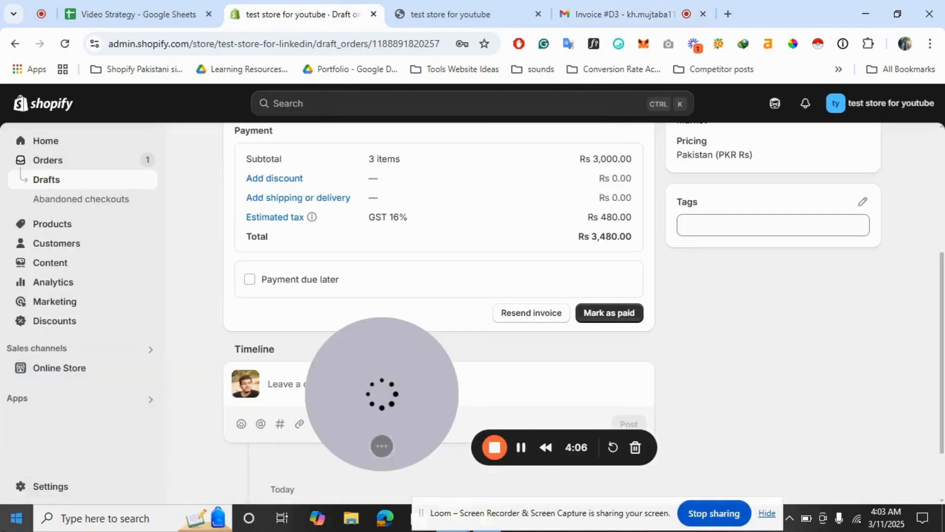
click(56, 485)
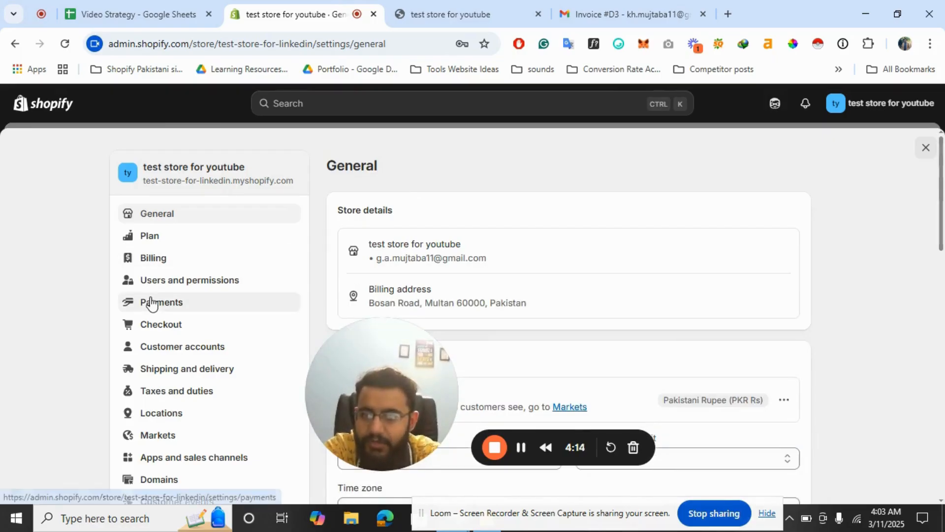
scroll(152, 301, down, 1)
scroll(197, 403, down, 2)
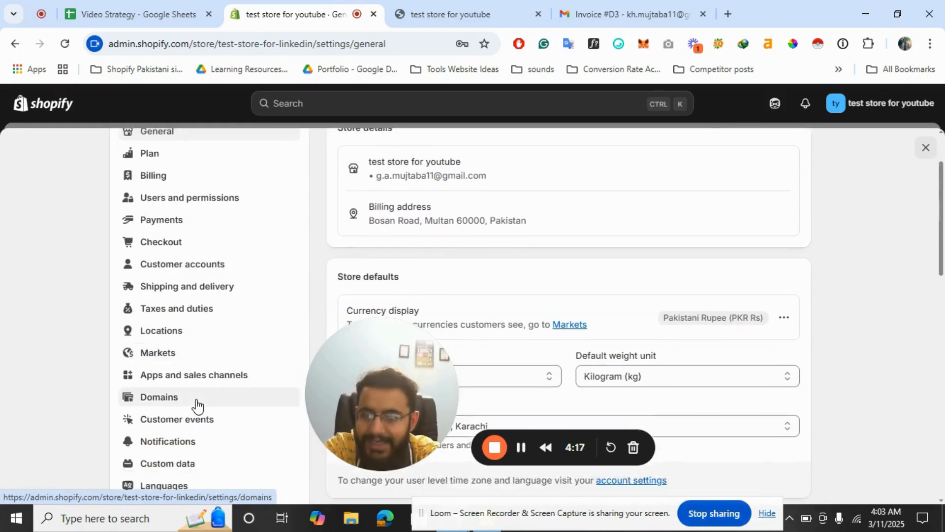
click(163, 399)
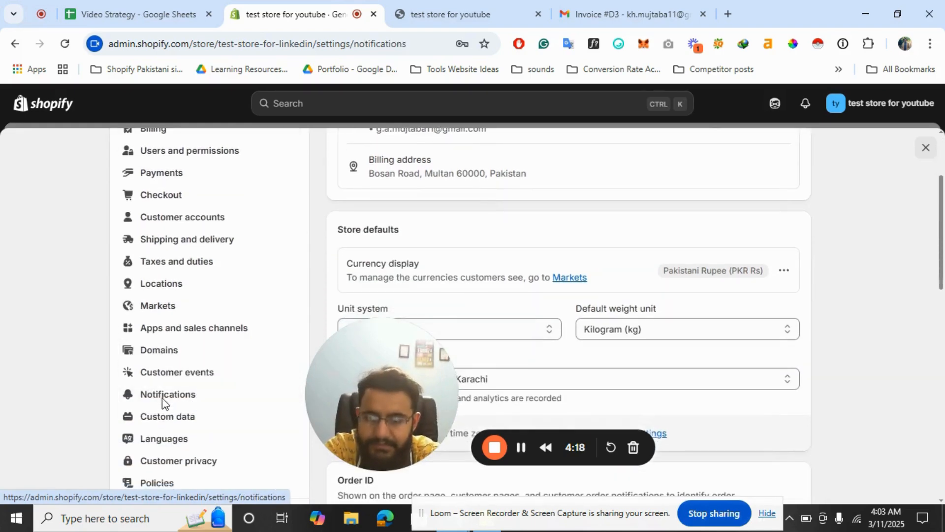
drag(391, 411, 166, 432)
click(509, 333)
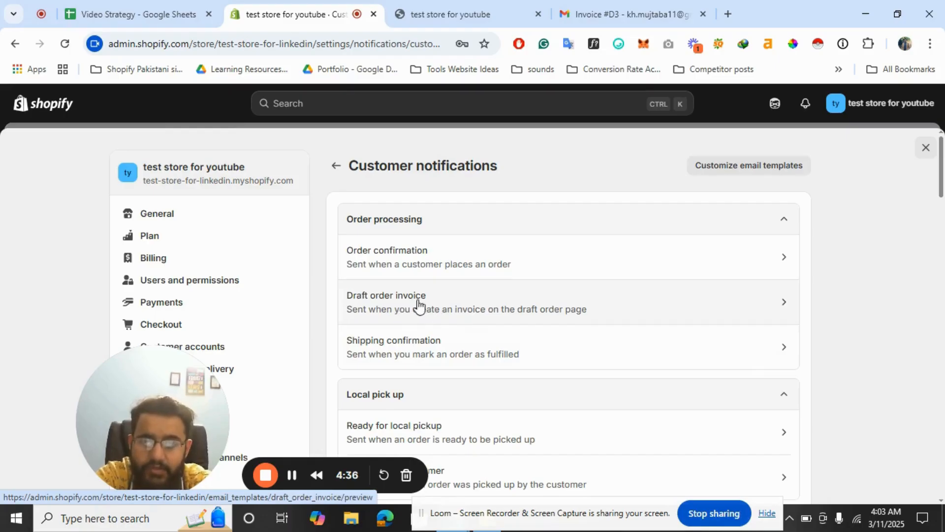
Scroll through the customer notification templates and back to the top
scroll(458, 344, down, 15)
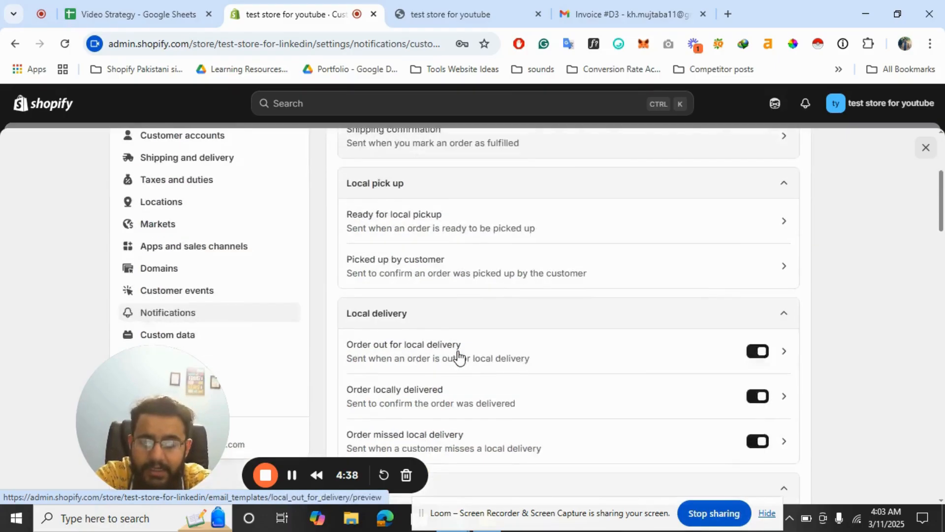
scroll(457, 357, down, 15)
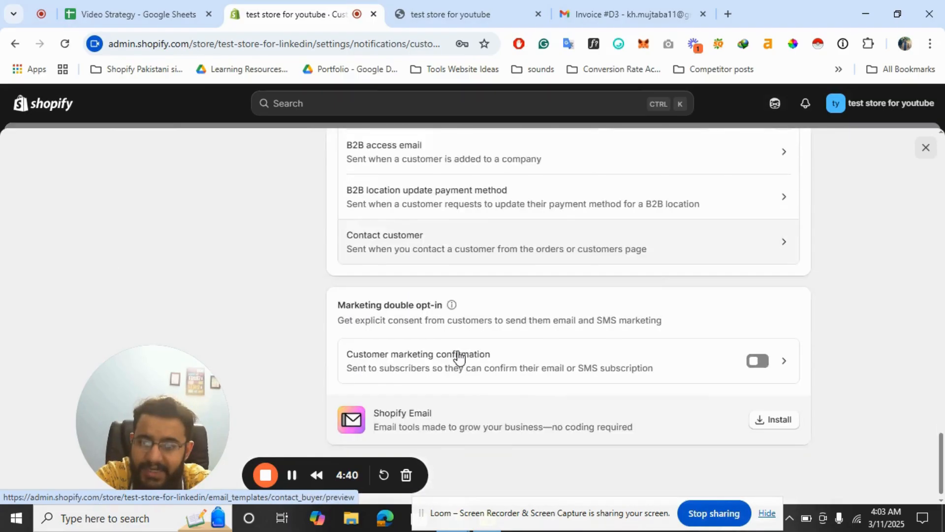
scroll(460, 356, up, 20)
scroll(459, 356, up, 15)
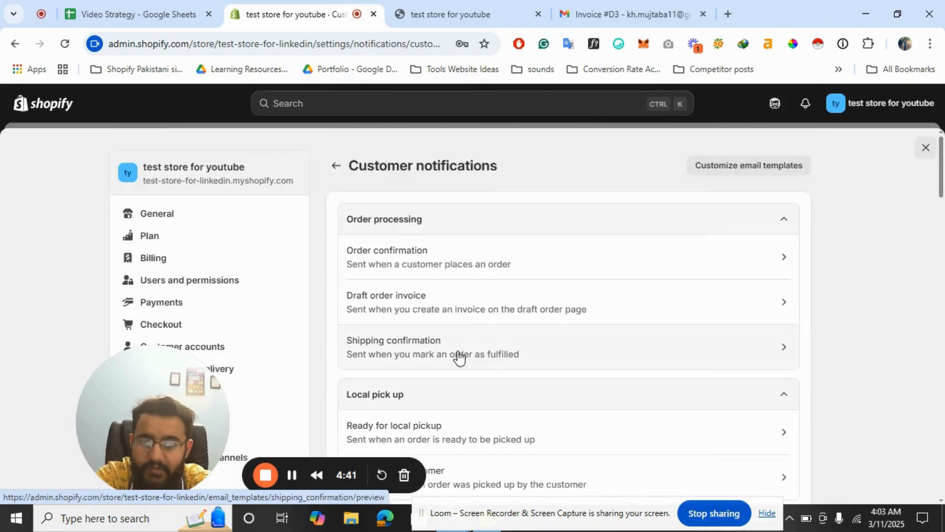
Open the Order confirmation email template, scroll through its preview, and switch to its code view
click(439, 258)
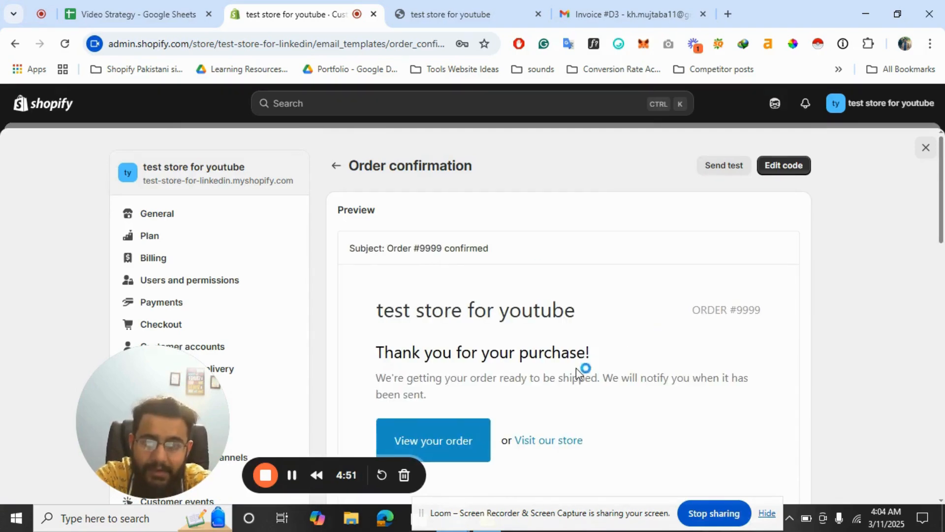
scroll(571, 374, down, 12)
scroll(571, 379, up, 5)
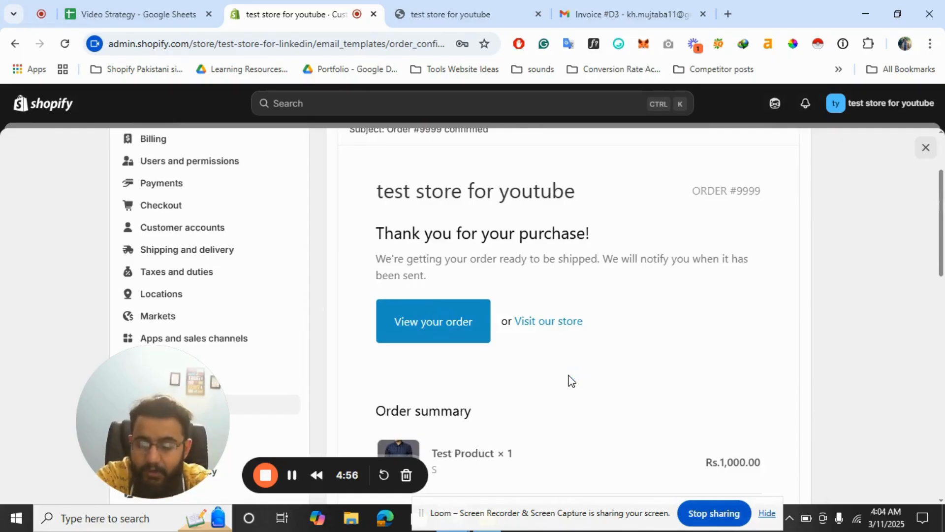
scroll(571, 381, down, 3)
scroll(571, 381, up, 5)
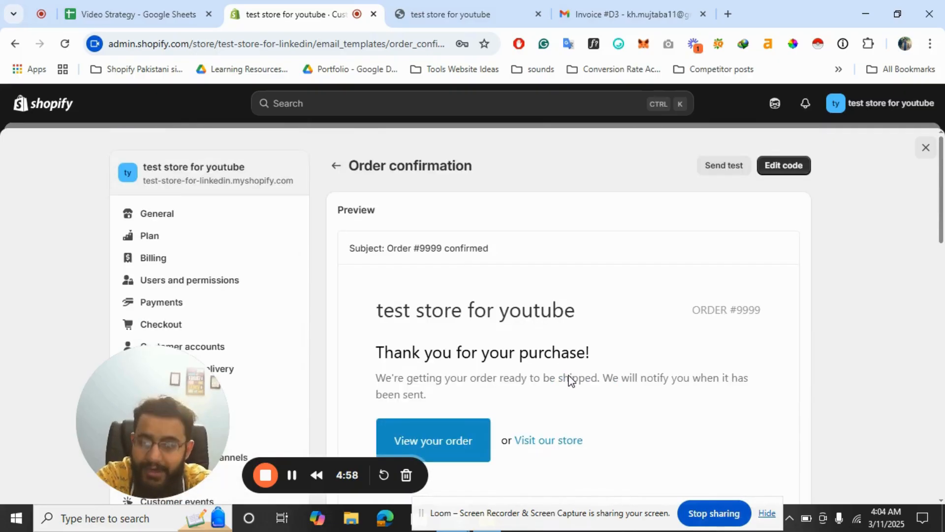
click(787, 165)
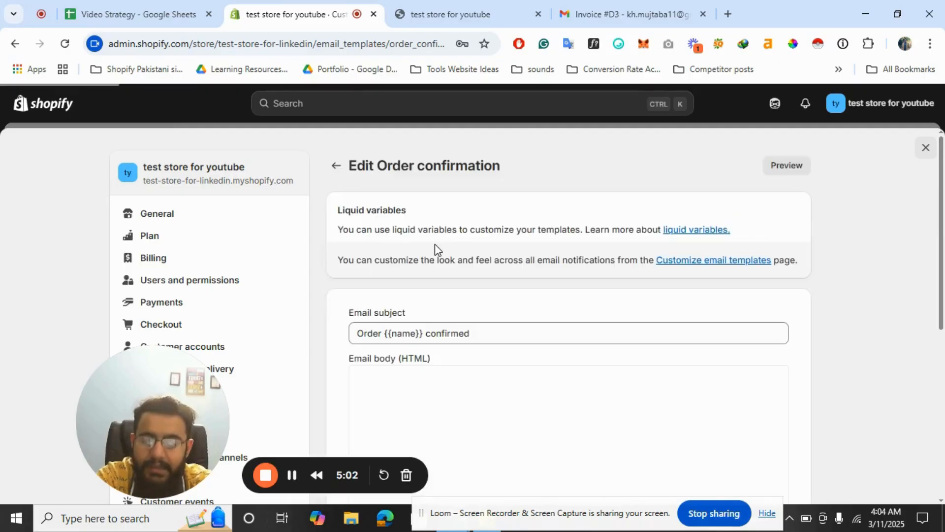
Scroll through the Order confirmation's Liquid HTML body, then close Settings back to the draft order
scroll(492, 290, down, 2)
scroll(538, 294, down, 15)
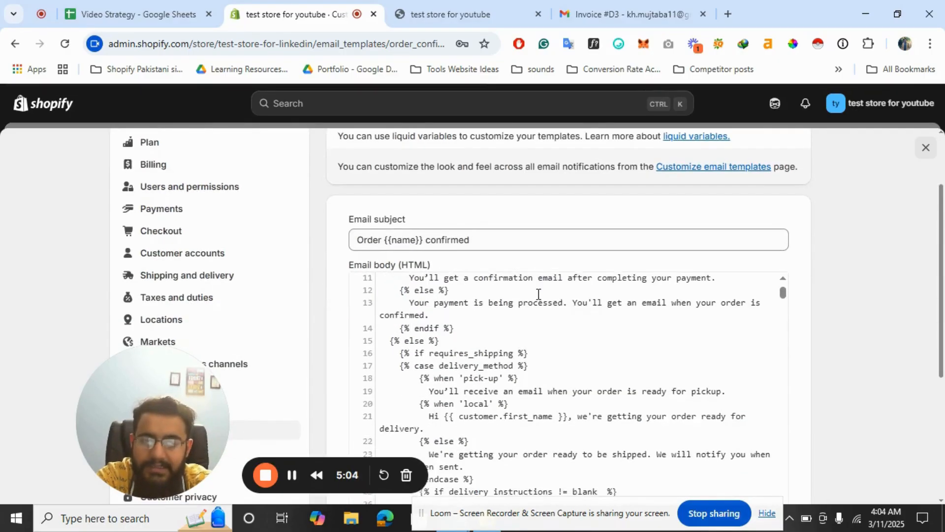
scroll(538, 294, down, 4)
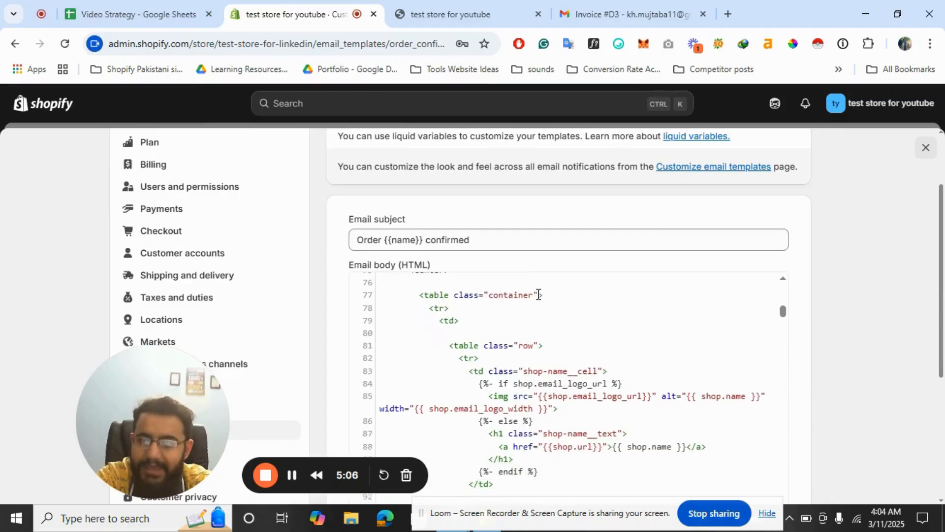
scroll(539, 294, down, 20)
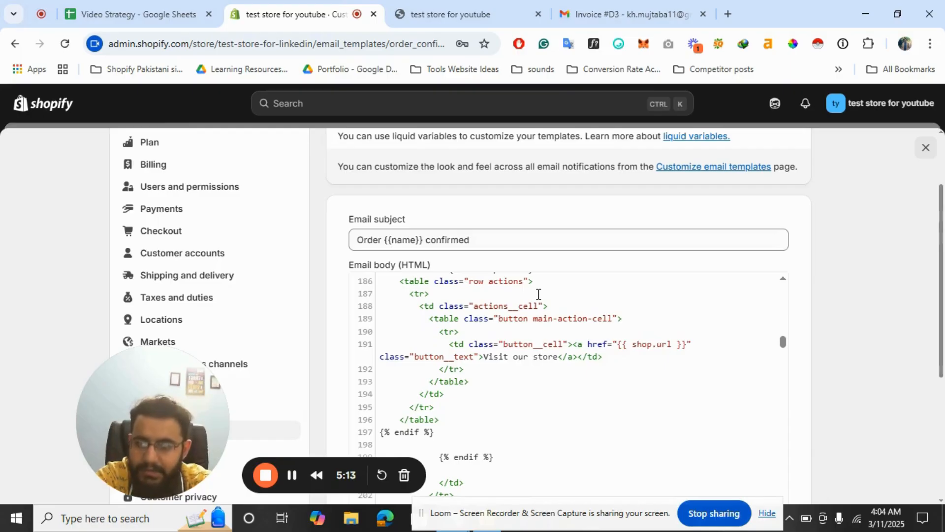
scroll(658, 407, down, 15)
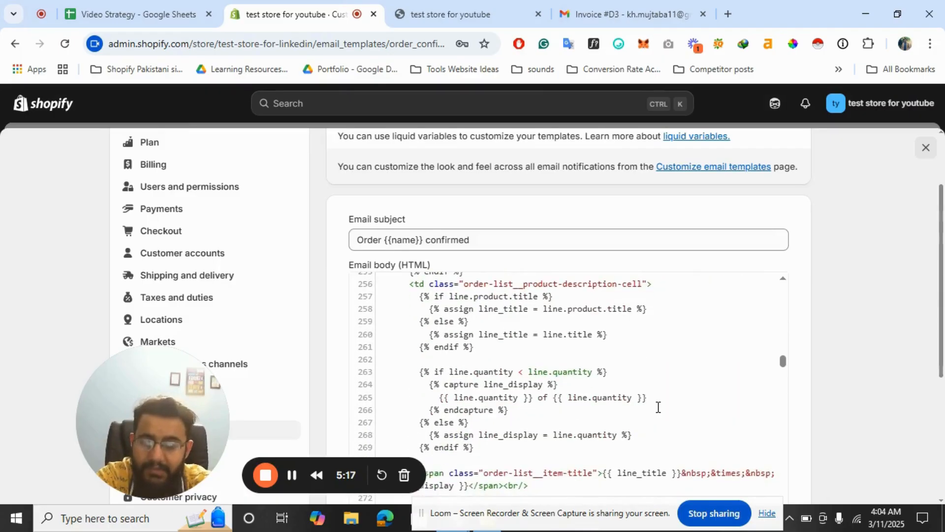
scroll(658, 407, down, 5)
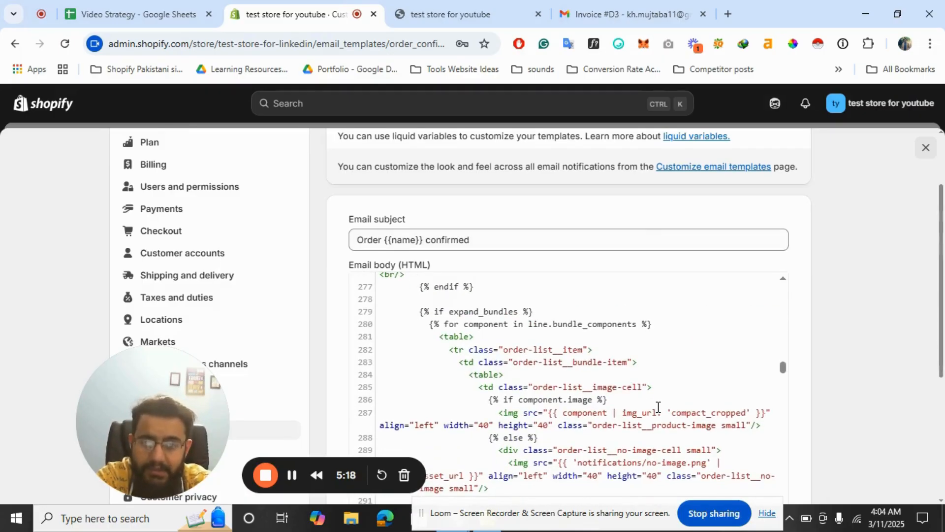
scroll(658, 407, down, 8)
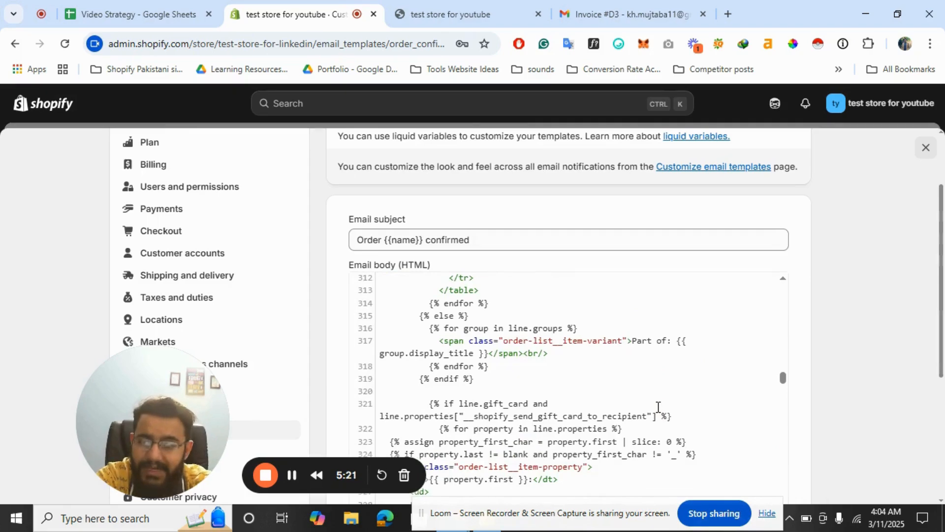
scroll(658, 407, up, 20)
scroll(894, 285, up, 2)
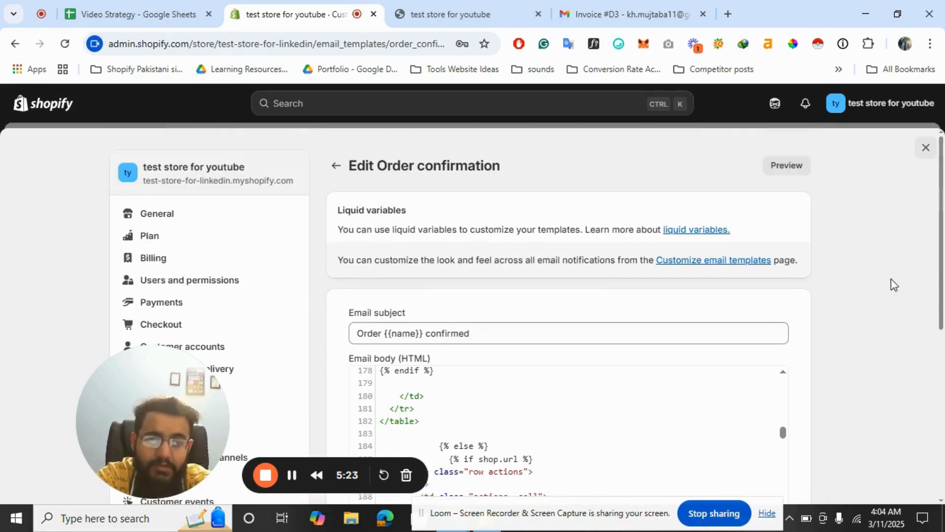
click(927, 148)
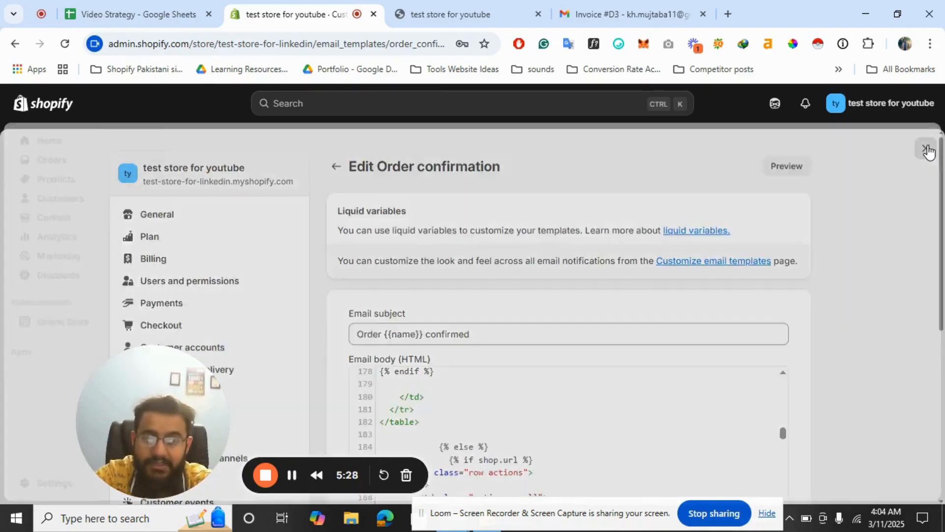